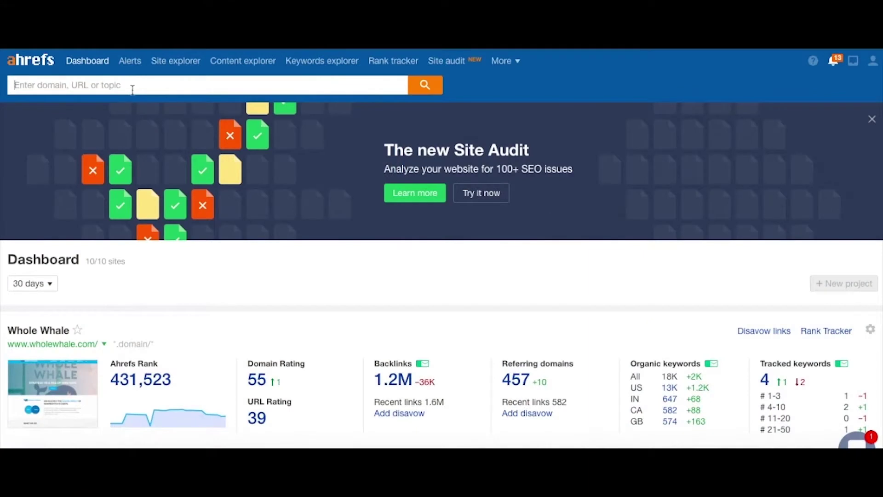
type("wholewhale.com")
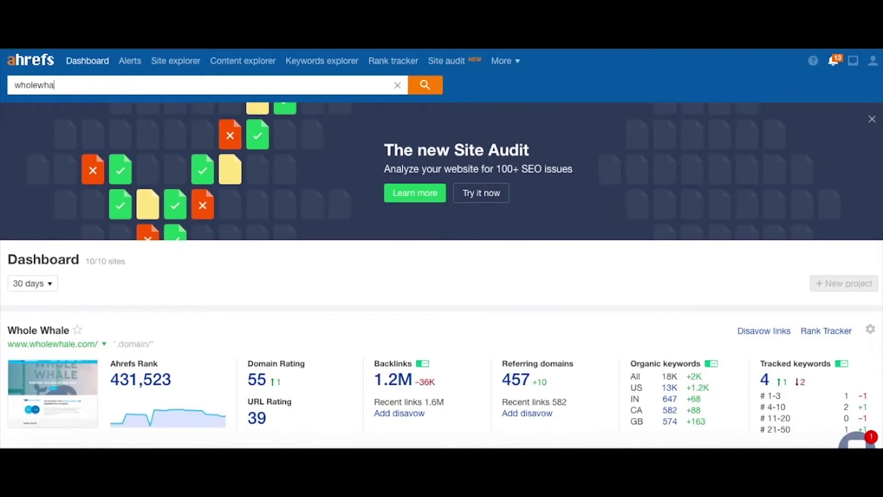
left_click(144, 104)
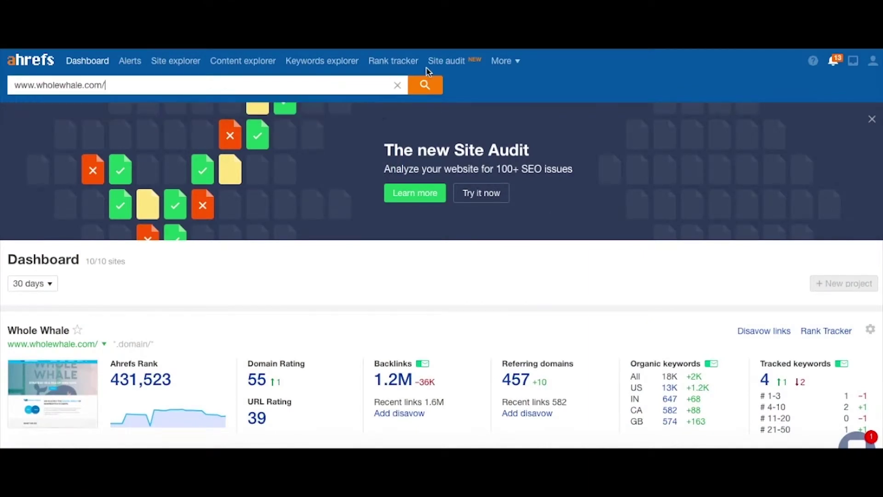
left_click(435, 84)
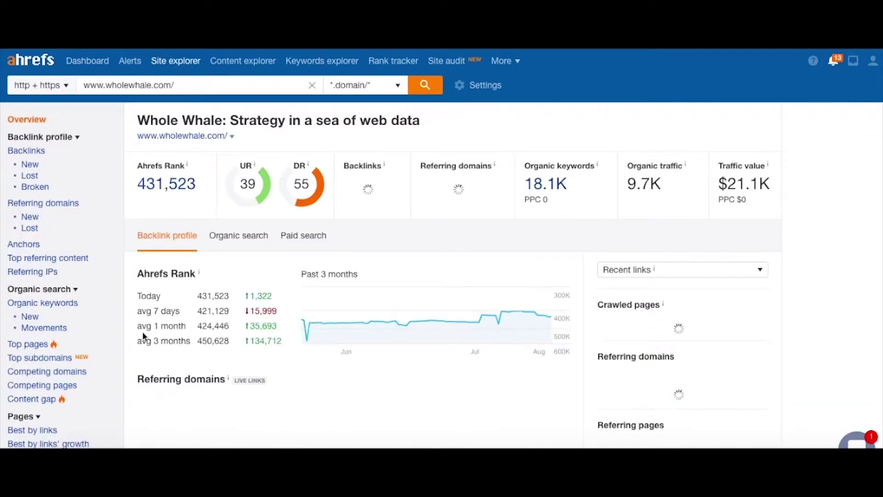
left_click(39, 401)
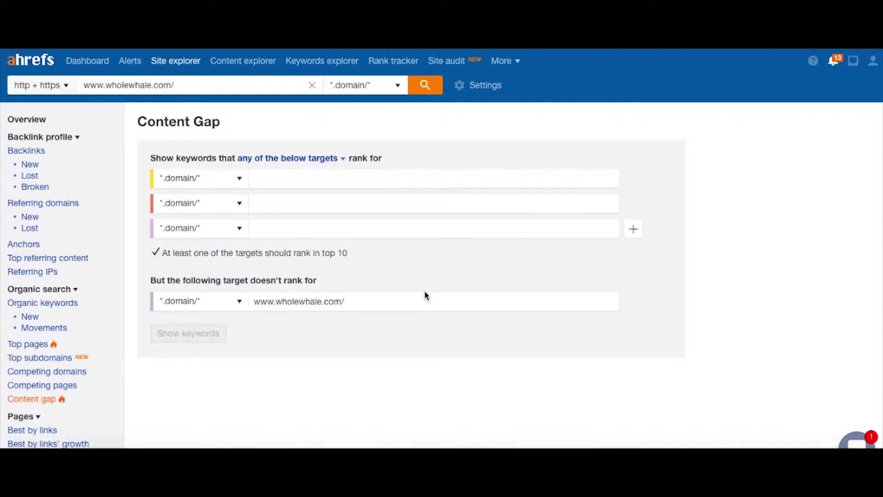
Step: Enter ssir.org as the first competitor target and show its 1,695 gap keywords
type("ssir.org")
left_click(390, 207)
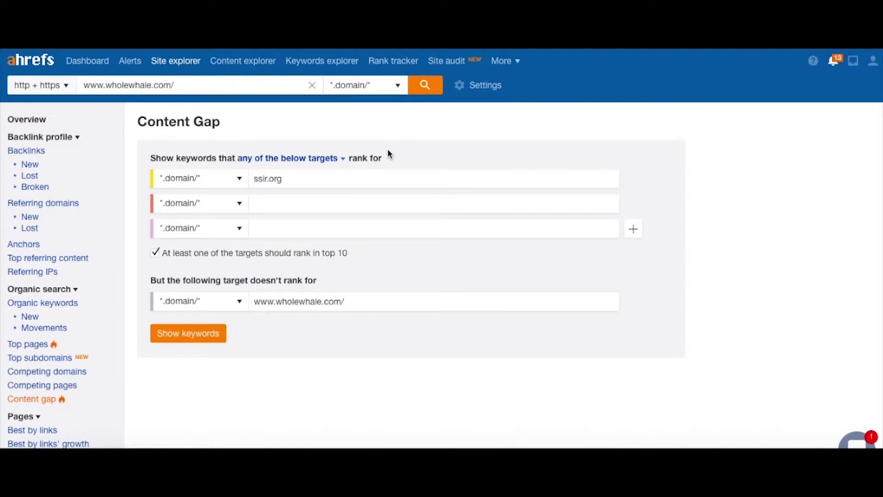
left_click(220, 333)
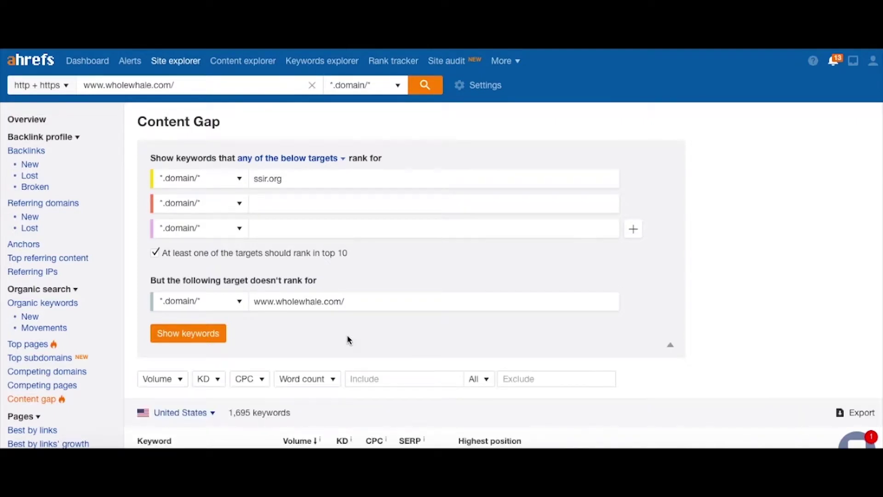
scroll(349, 340, "down", 3)
Step: Inspect the results' Volume, KD, CPC and ssir.org position column explanations
scroll(350, 340, "down", 3)
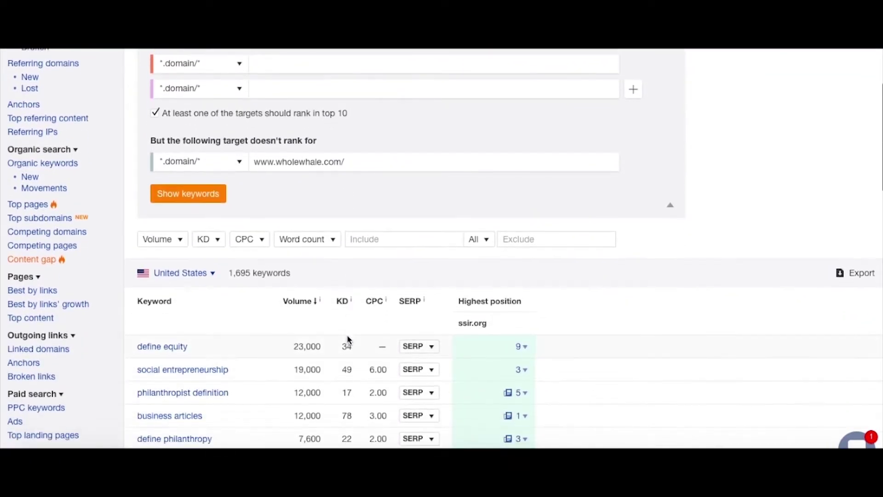
scroll(350, 340, "down", 3)
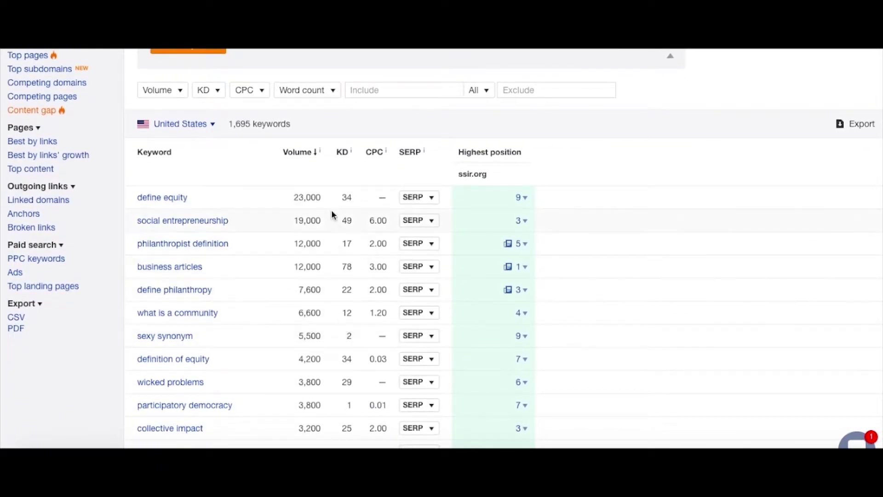
mouse_move(322, 156)
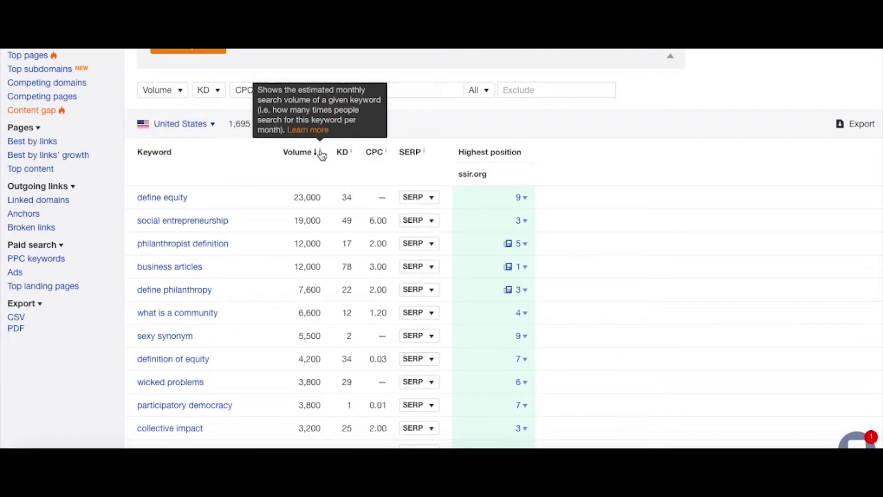
mouse_move(353, 156)
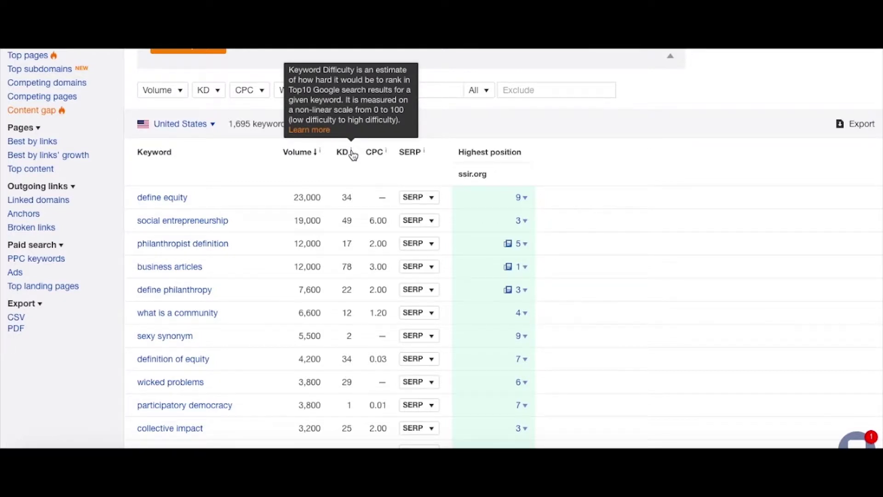
mouse_move(388, 155)
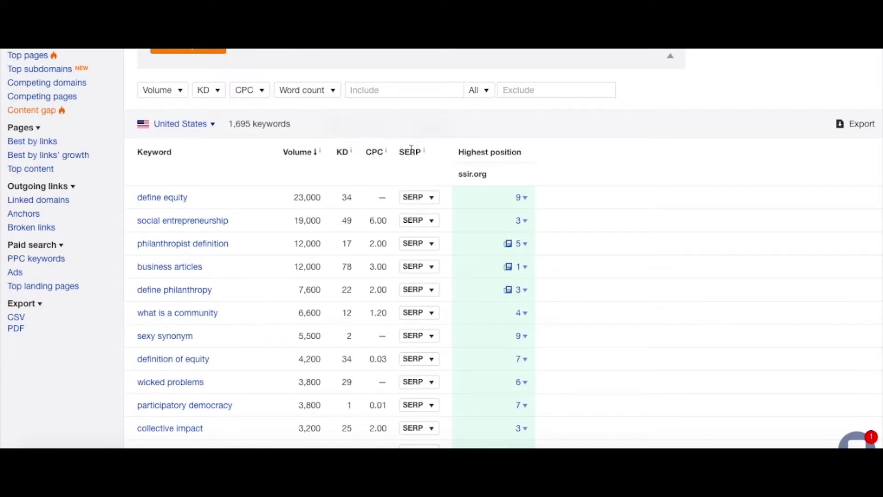
mouse_move(426, 157)
mouse_move(511, 249)
scroll(560, 134, "up", 6)
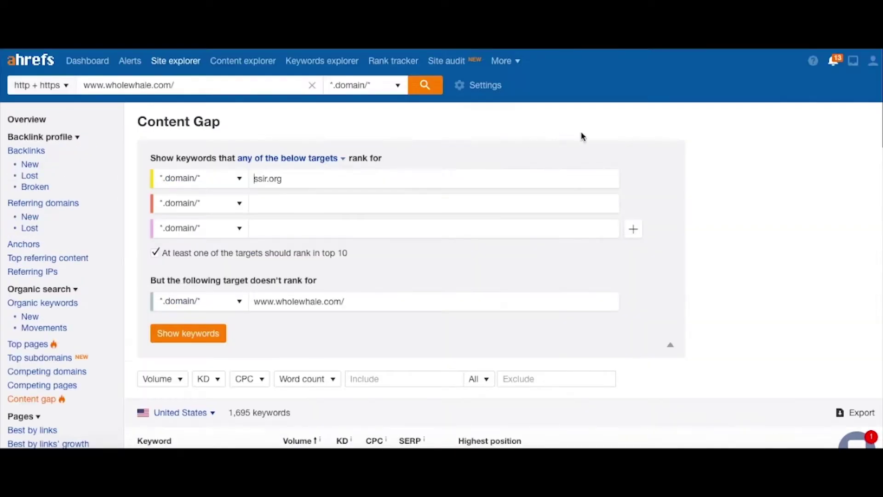
scroll(627, 156, "down", 5)
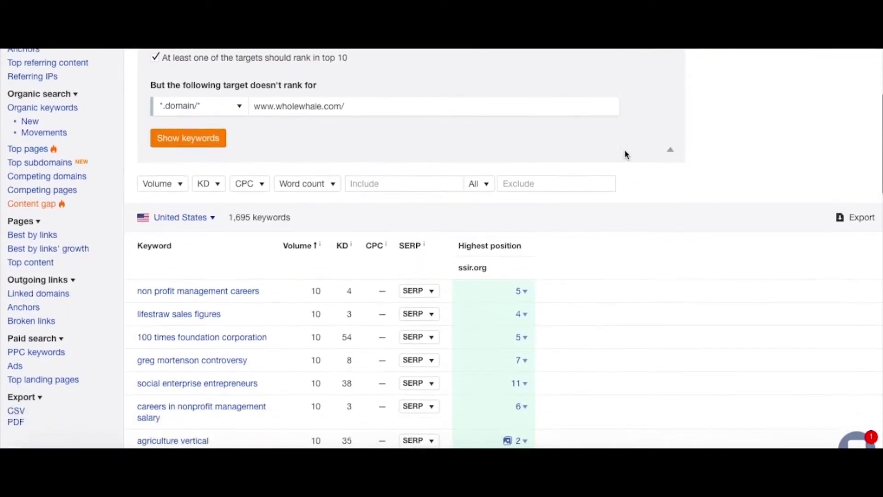
scroll(626, 140, "down", 1)
scroll(627, 142, "down", 1)
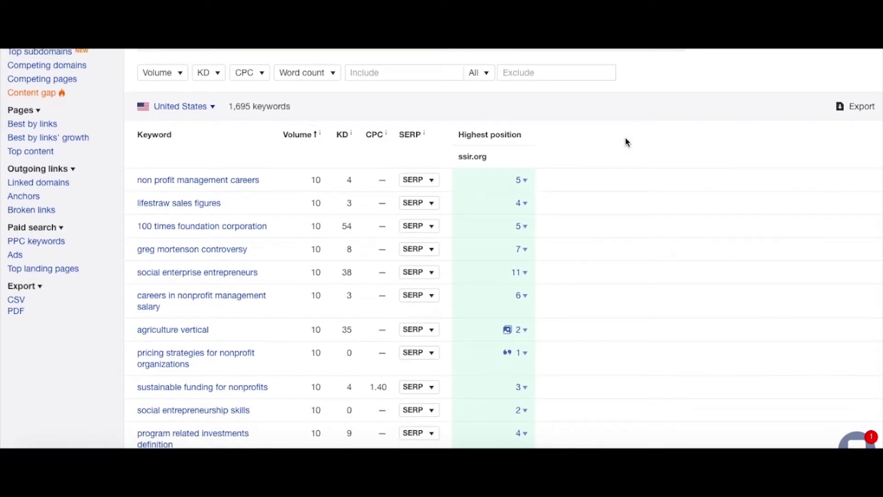
scroll(599, 220, "down", 10)
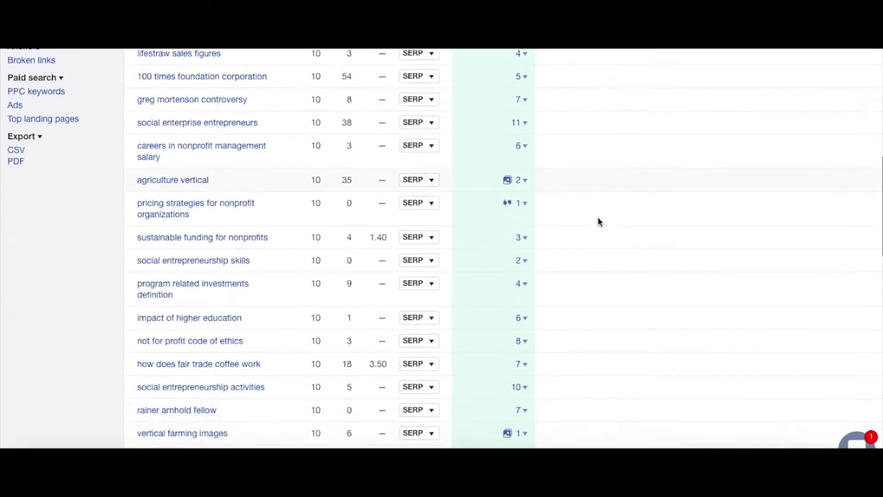
scroll(598, 219, "down", 15)
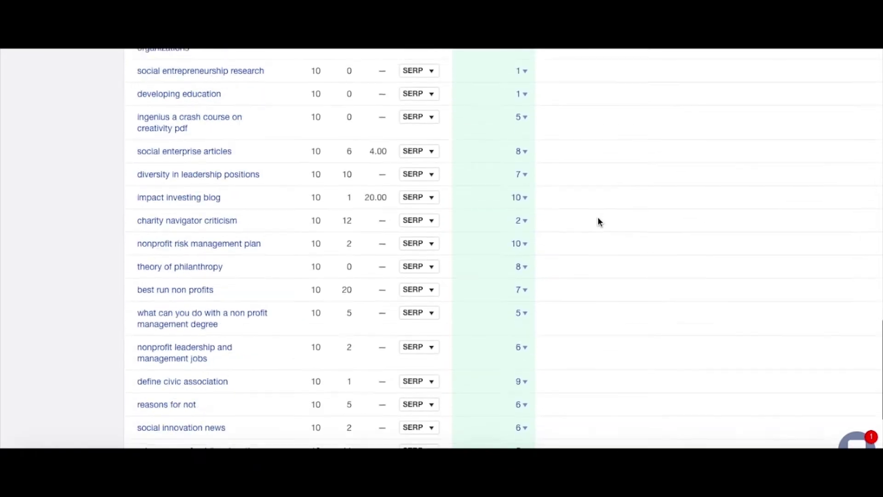
scroll(815, 291, "up", 15)
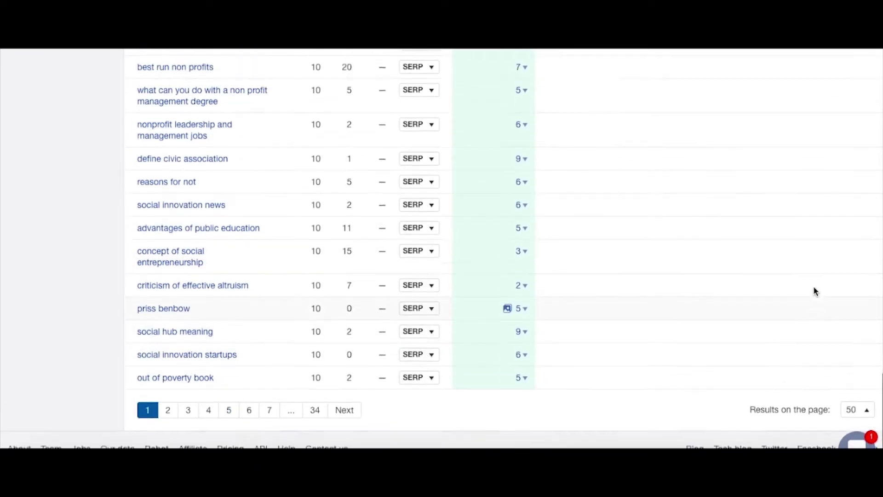
scroll(815, 290, "up", 10)
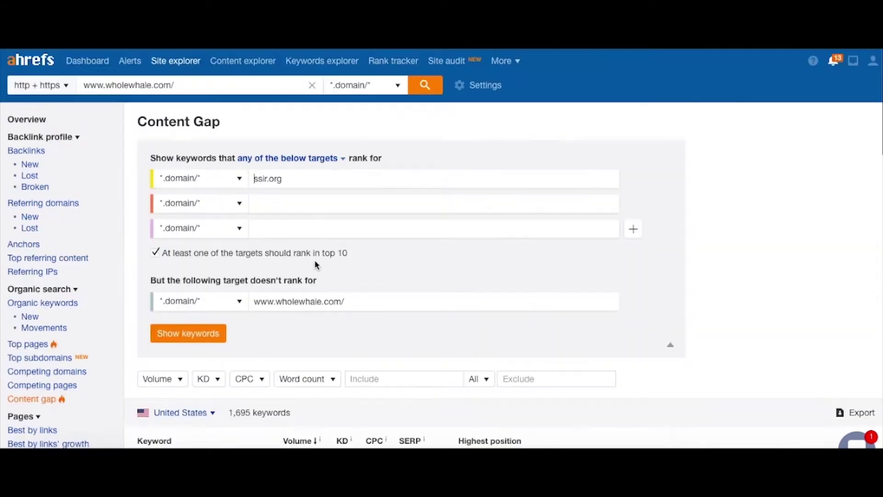
Step: Sort keywords by volume highest first and quick-export the first 50 rows to CSV
left_click(317, 267)
scroll(346, 303, "down", 1)
scroll(347, 345, "down", 1)
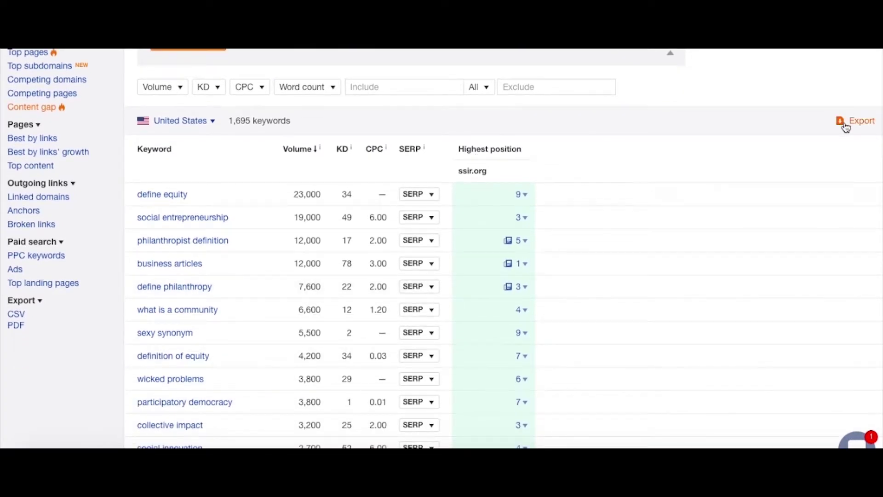
left_click(846, 124)
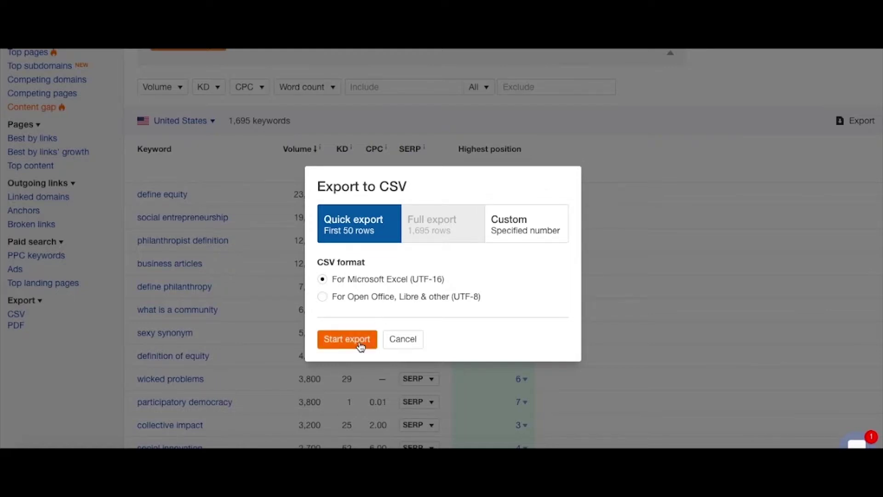
left_click(361, 347)
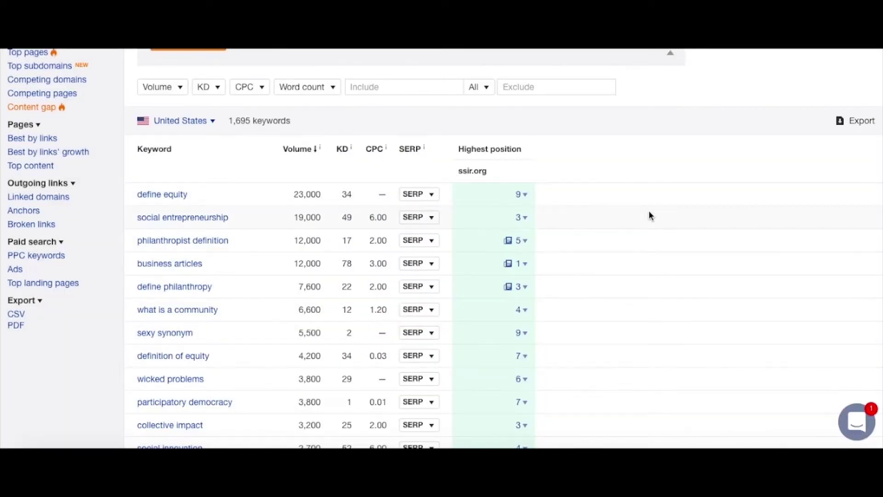
Step: Return to the Content Gap setup form and select the second competitor target field
scroll(650, 213, "up", 3)
scroll(650, 215, "up", 4)
left_click(534, 167)
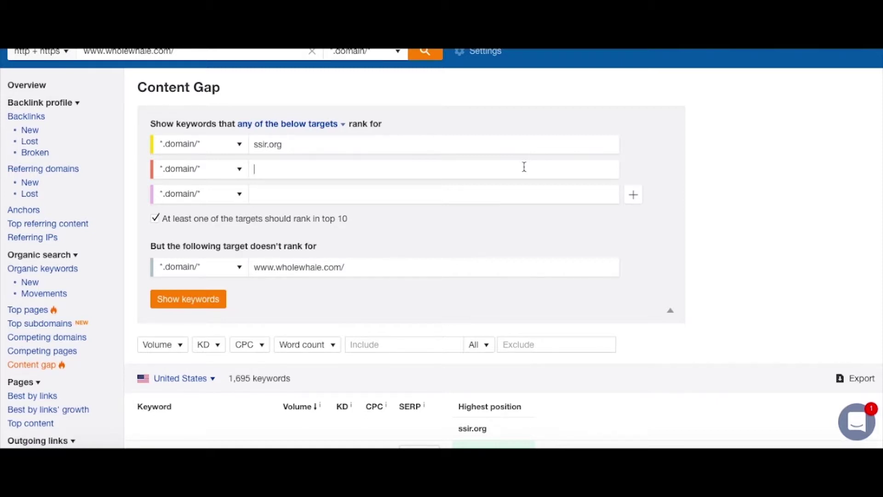
Step: Type nonprofittimes.com into the second target field and philanthropy.com into the third
type("nonprofittimes.c")
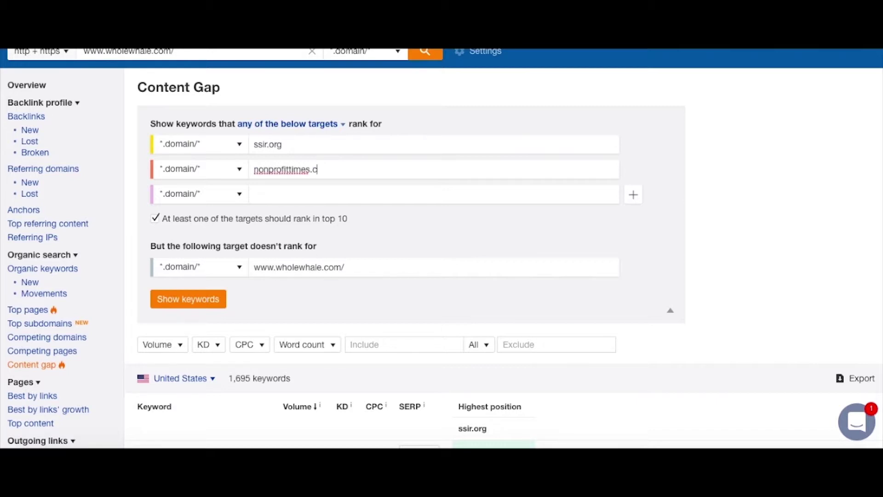
type("om")
left_click(258, 194)
type("philanthr")
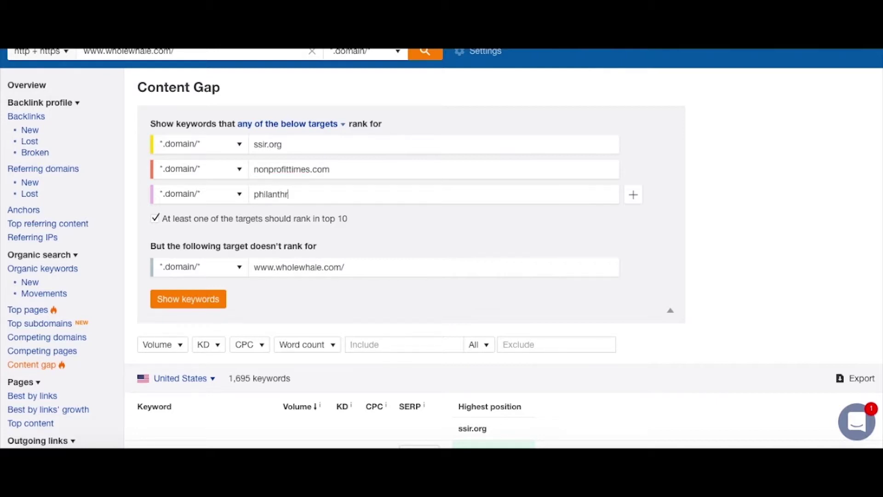
type("opy.com")
Step: Rerun the comparison against all three competitors, returning 3,553 keywords
left_click(203, 305)
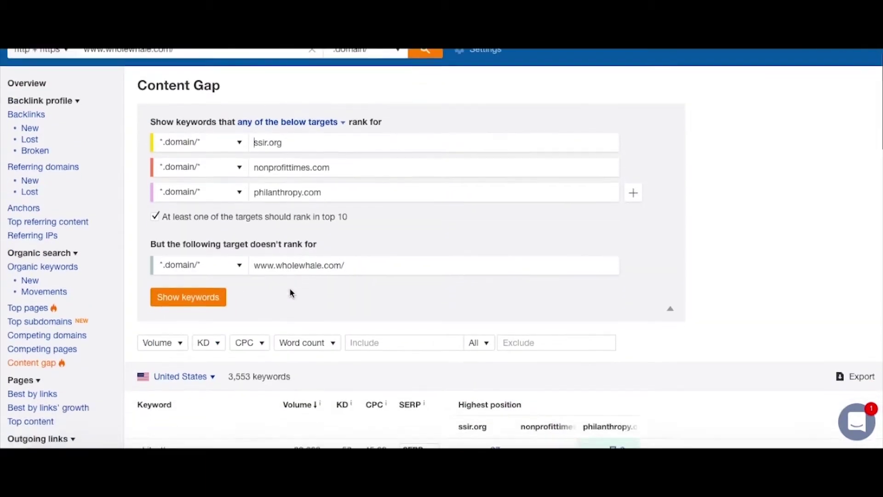
scroll(292, 293, "down", 2)
scroll(290, 293, "down", 3)
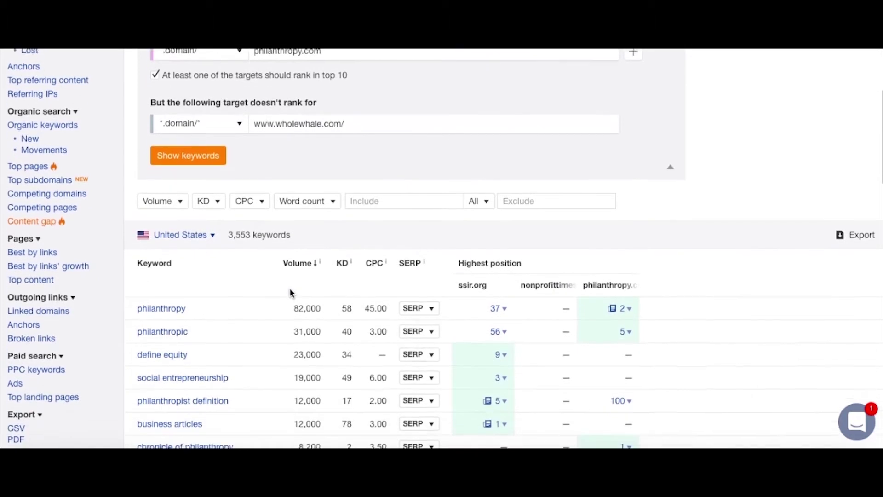
scroll(291, 293, "down", 3)
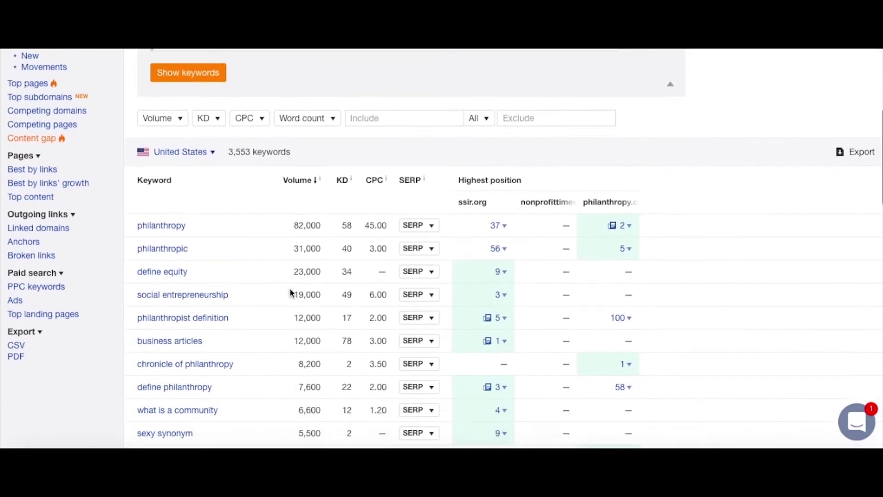
scroll(291, 293, "down", 1)
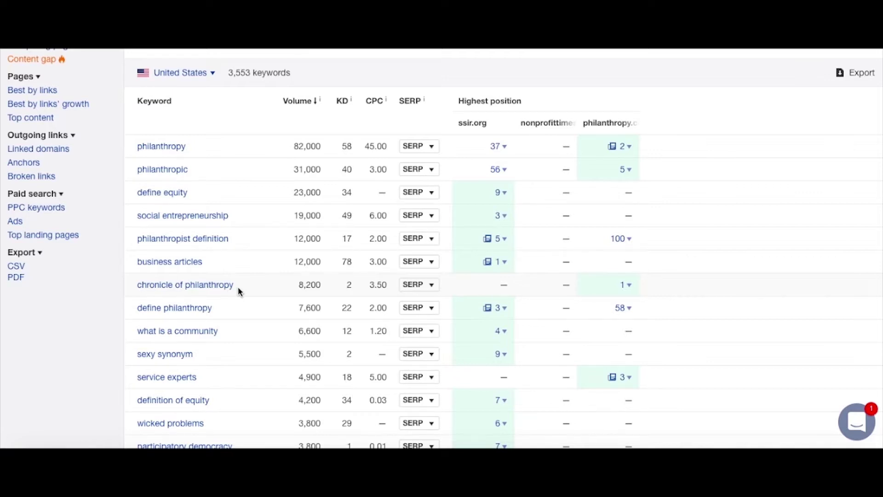
scroll(241, 291, "down", 3)
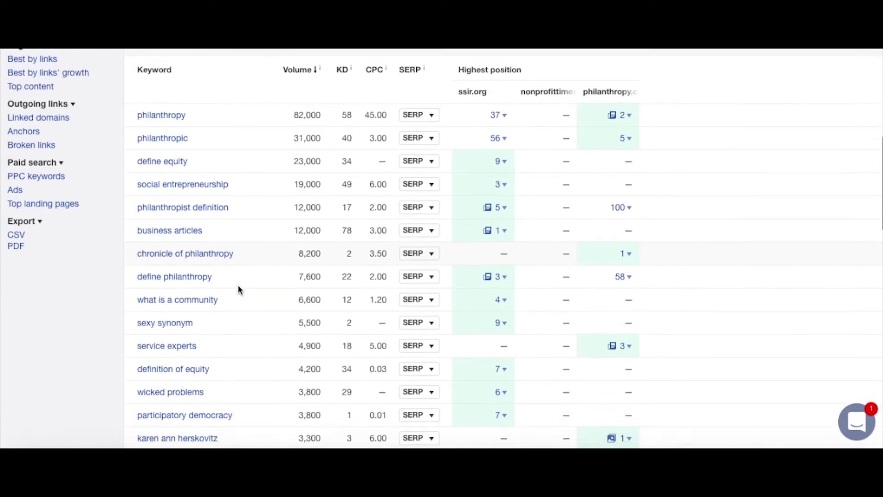
scroll(240, 291, "down", 3)
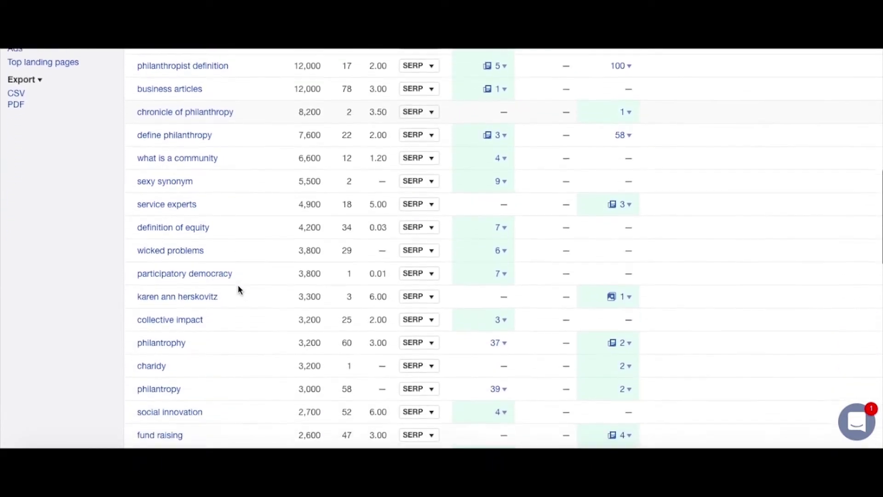
scroll(241, 290, "down", 4)
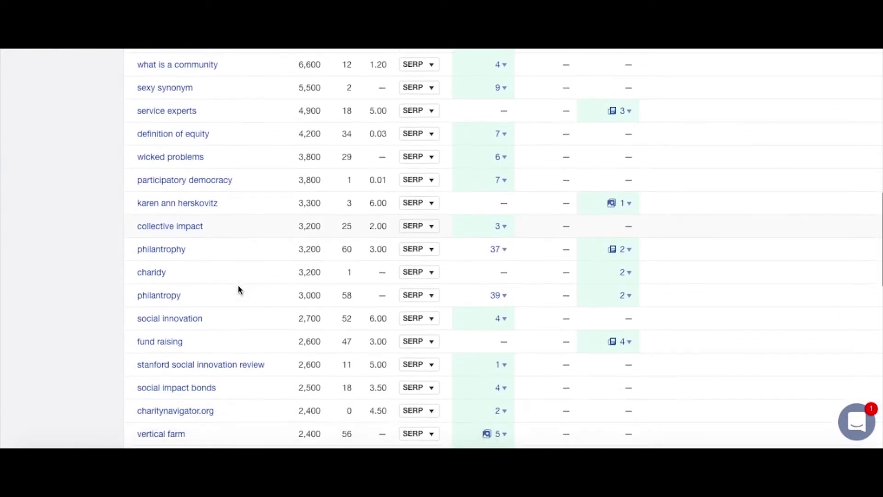
scroll(240, 290, "down", 1)
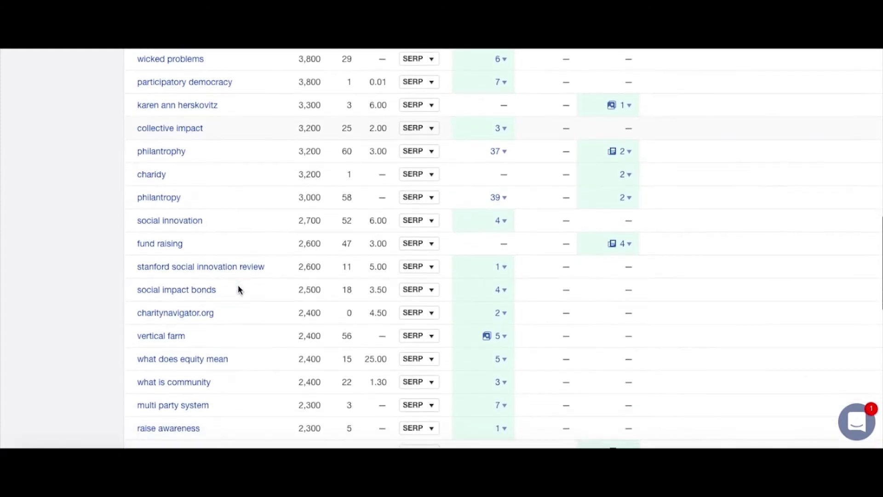
scroll(240, 290, "down", 2)
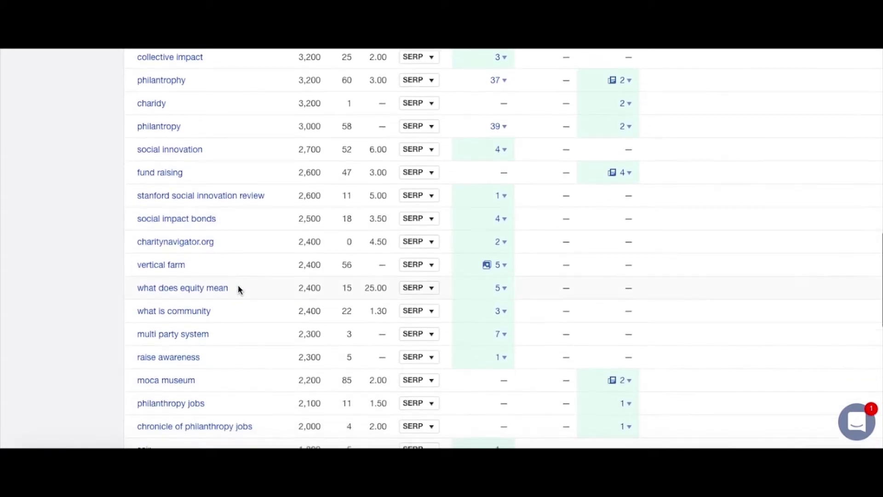
scroll(239, 290, "up", 3)
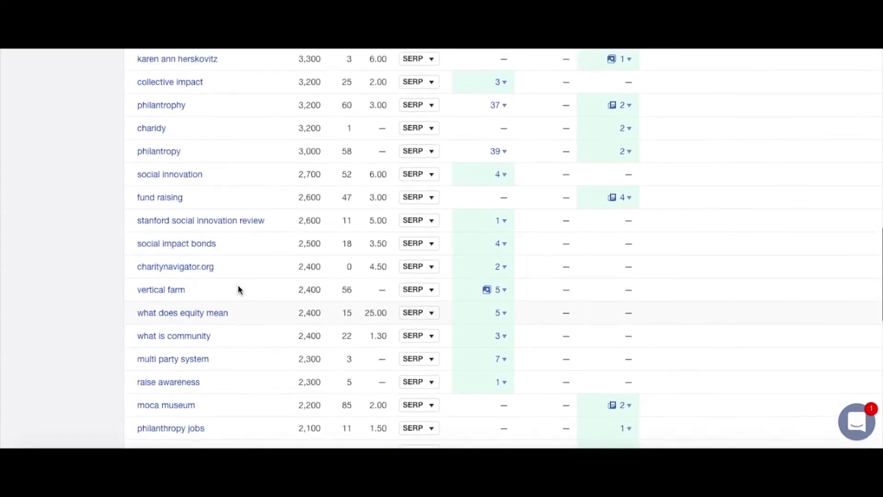
scroll(238, 290, "up", 8)
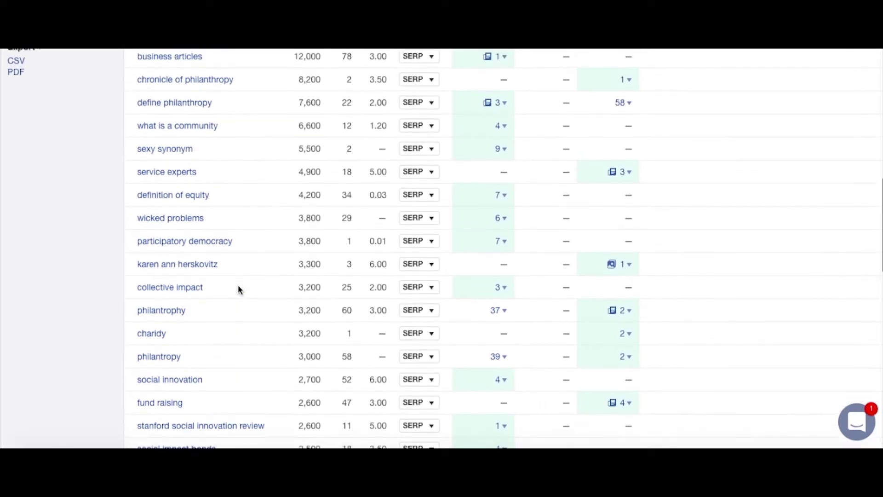
scroll(238, 290, "up", 4)
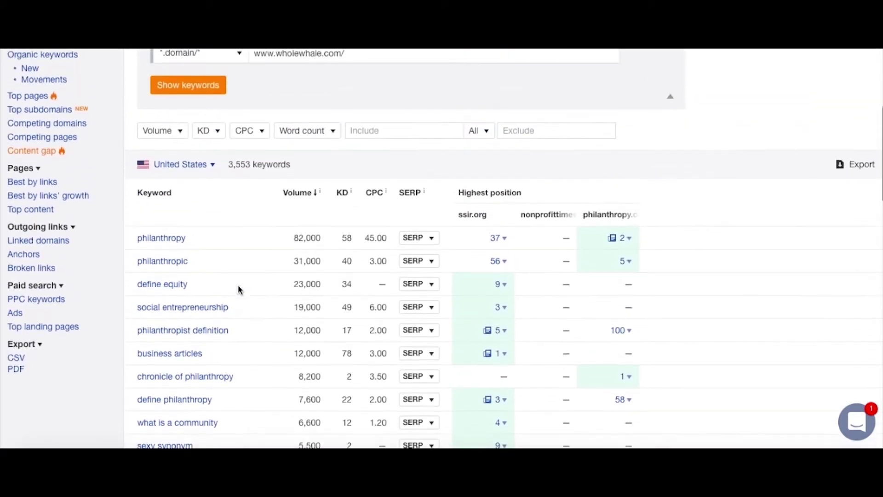
Step: Quick-export the first 50 keyword rows to CSV and drag the file into My Drive
left_click(854, 175)
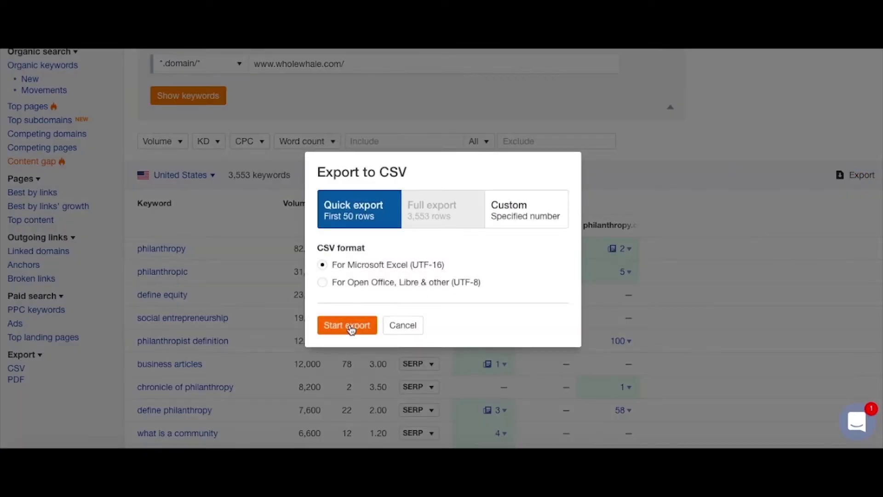
left_click(351, 329)
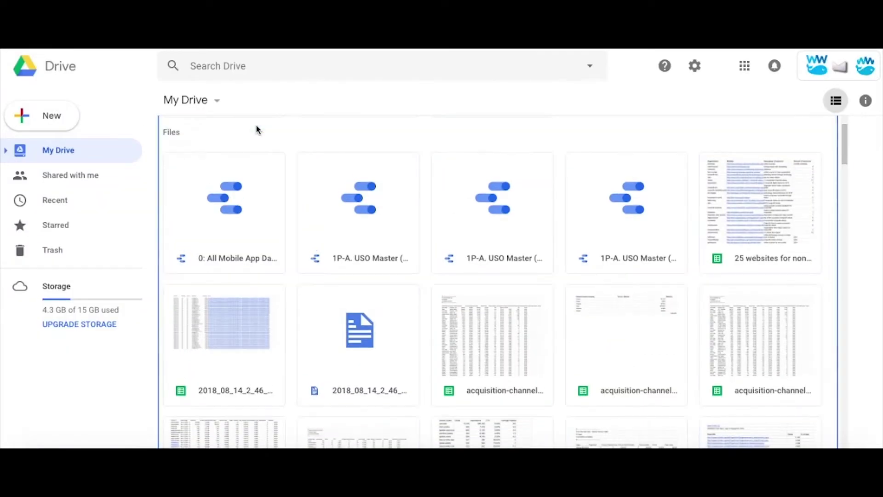
left_click_drag(257, 130, 256, 129)
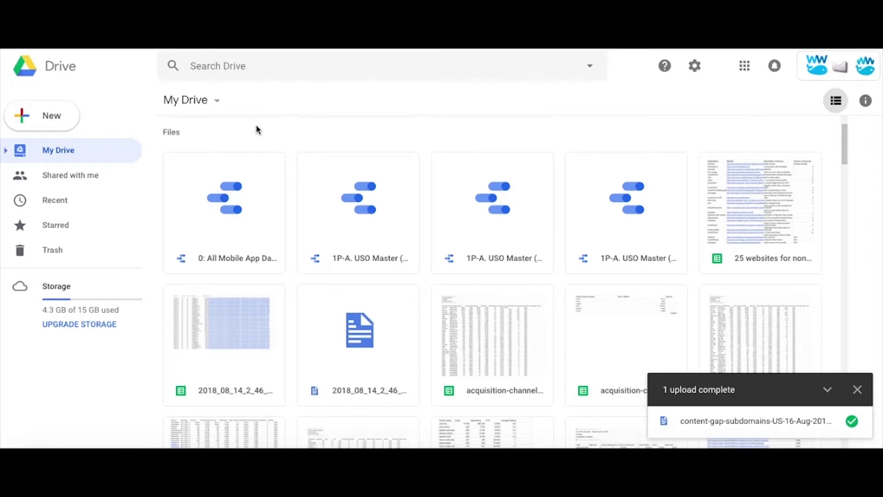
Step: Preview the uploaded content-gap-subdomains-US-16-Aug-2018 file and open it with Google Sheets
left_click(737, 421)
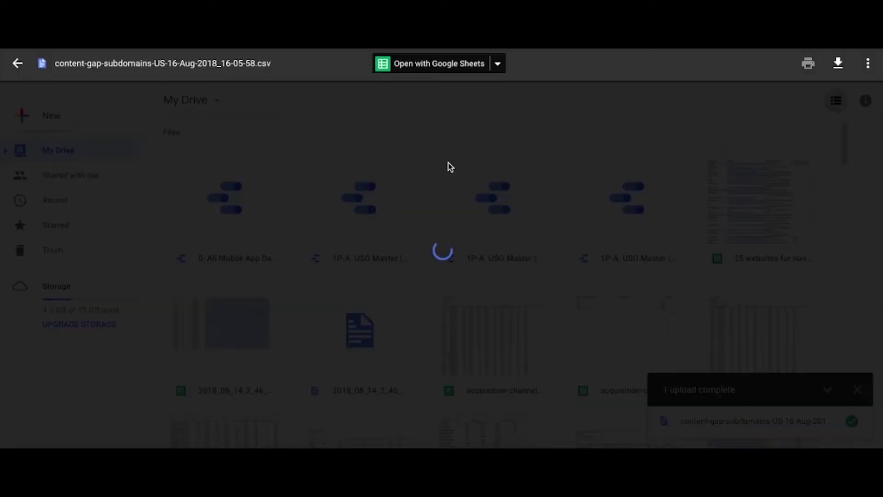
left_click(453, 73)
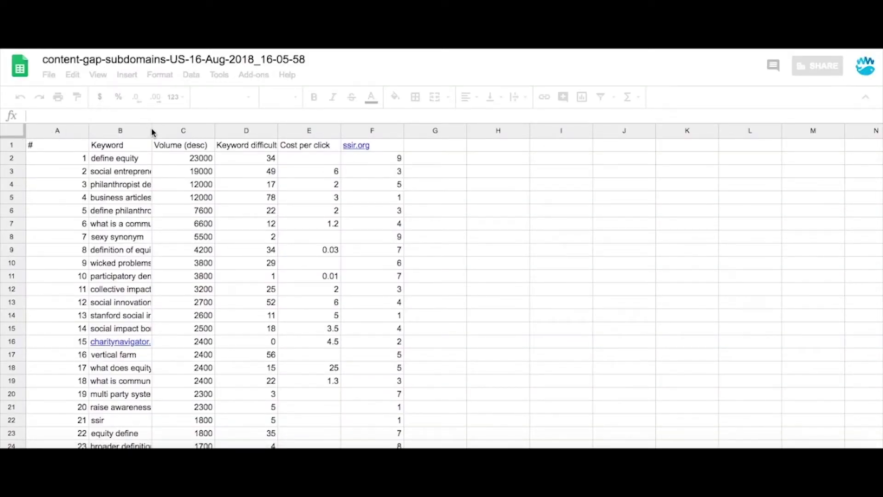
Step: Widen the Keyword column, delete the # column, and select the header row
left_click(120, 130)
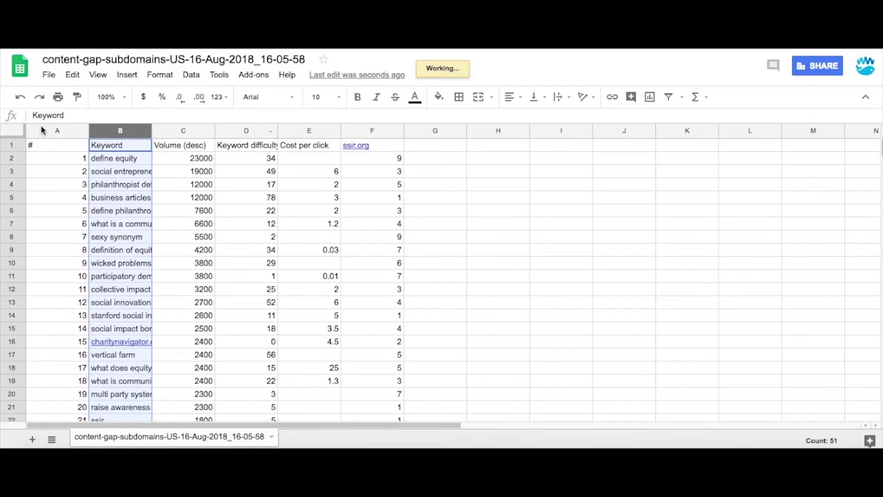
left_click_drag(151, 130, 216, 130)
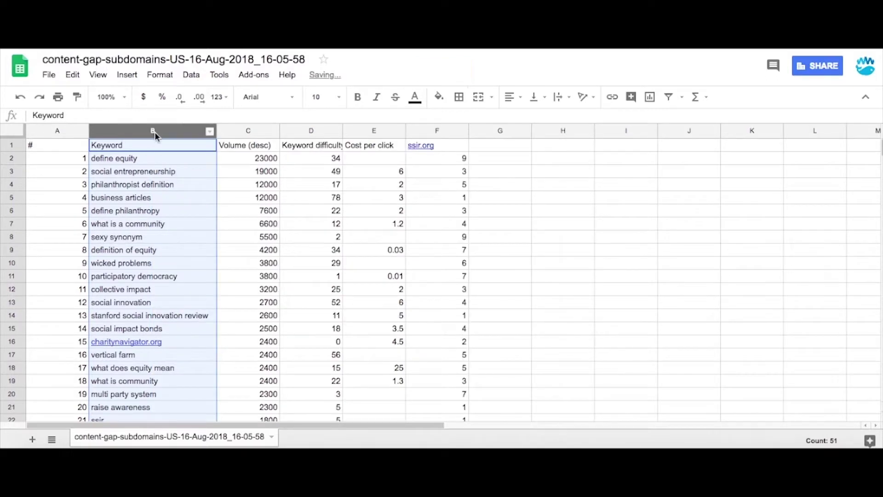
left_click(59, 132)
right_click(59, 133)
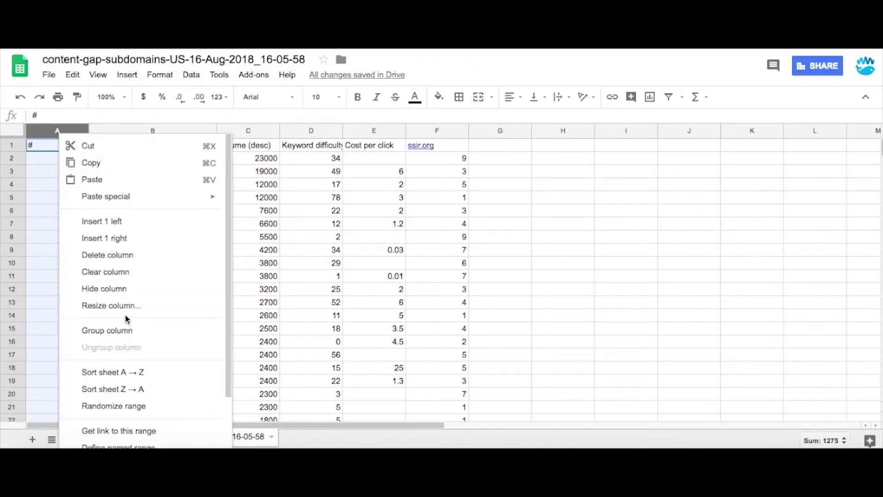
left_click(131, 254)
left_click(299, 146)
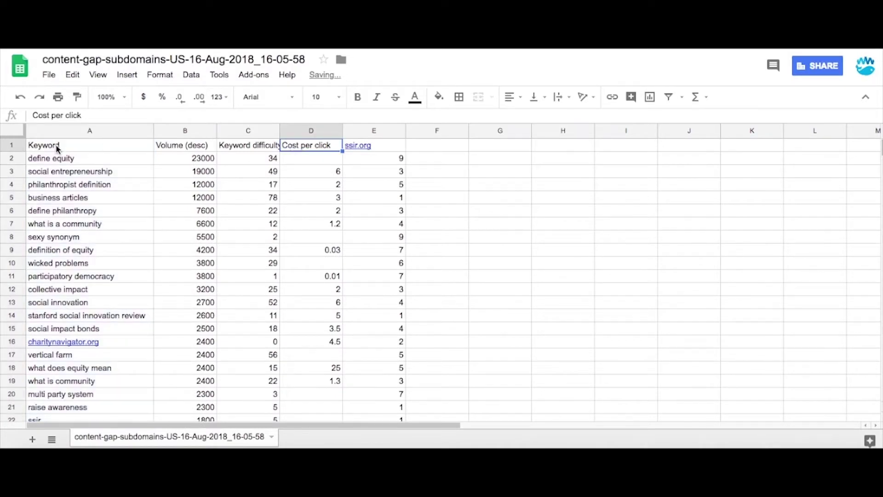
left_click(11, 145)
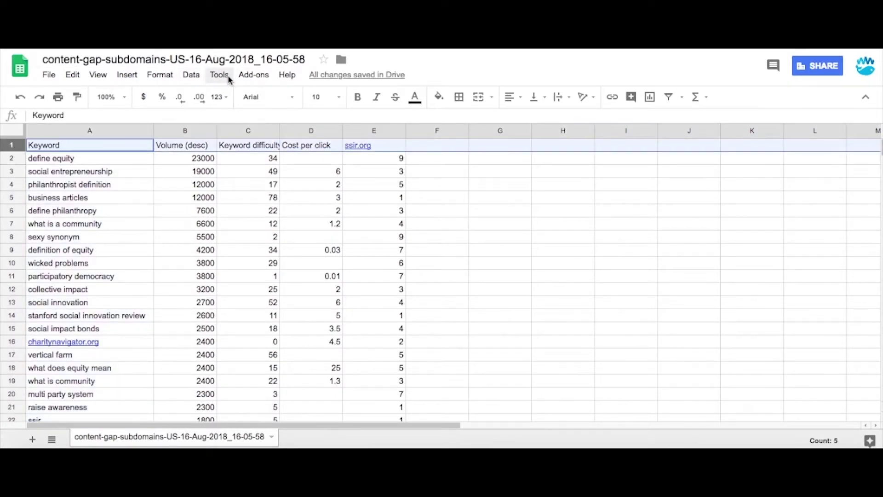
Step: Filter the header row, sort Keyword difficulty Z→A ('business articles' 78 first), and widen that column
left_click(669, 96)
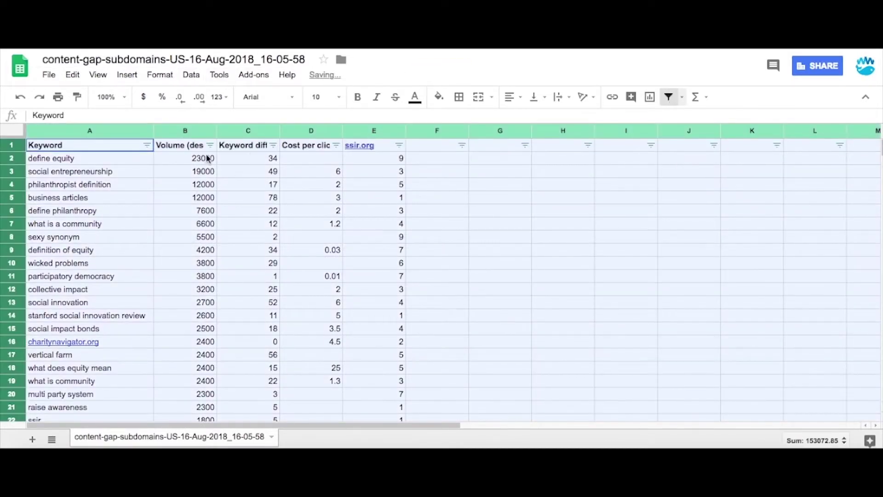
left_click(207, 212)
left_click(273, 145)
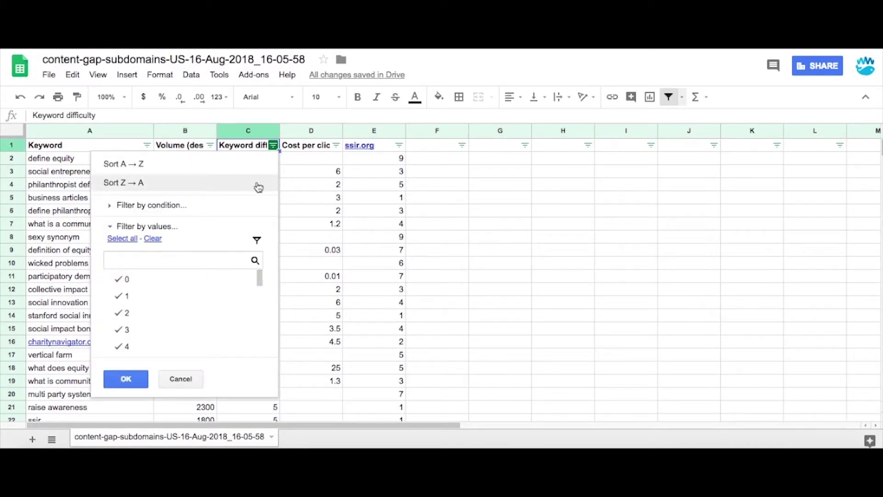
left_click(257, 186)
left_click_drag(280, 130, 303, 131)
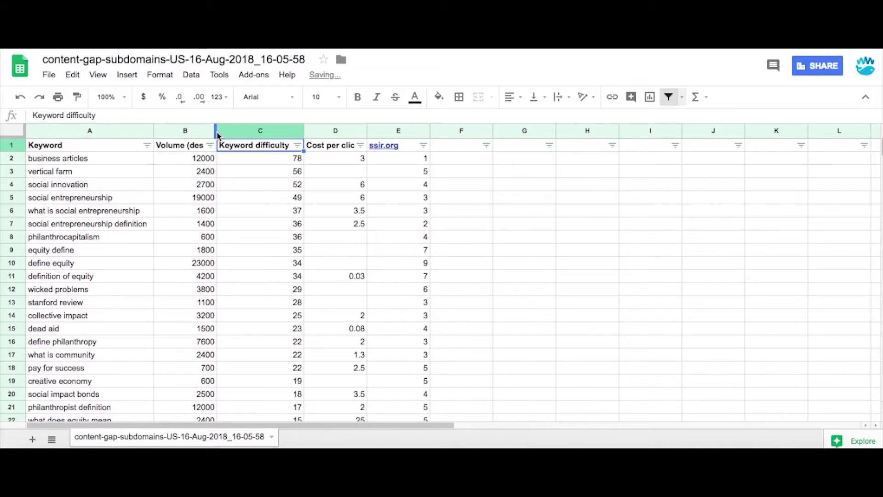